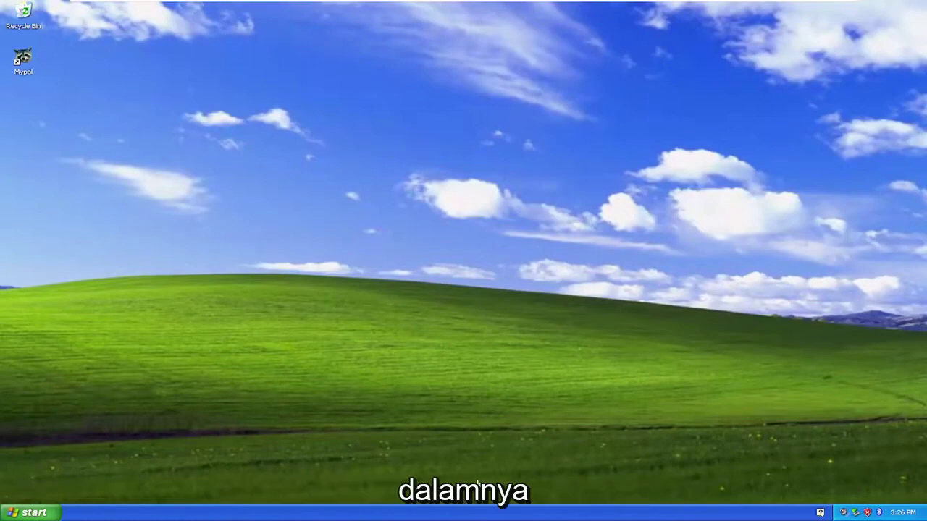
- Launch Internet Explorer from the Start menu's All Programs list
{"action": "left_click", "coordinate": [29, 513]}
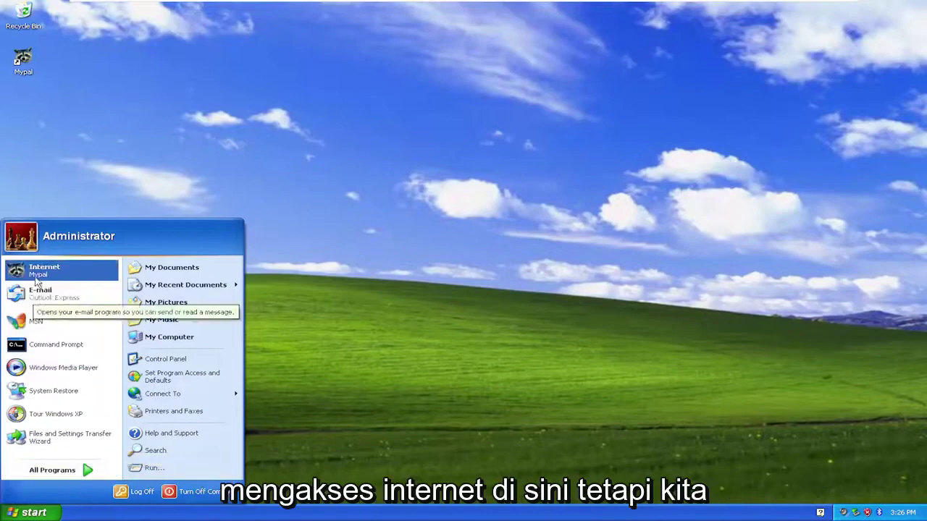
{"action": "mouse_move", "coordinate": [70, 477]}
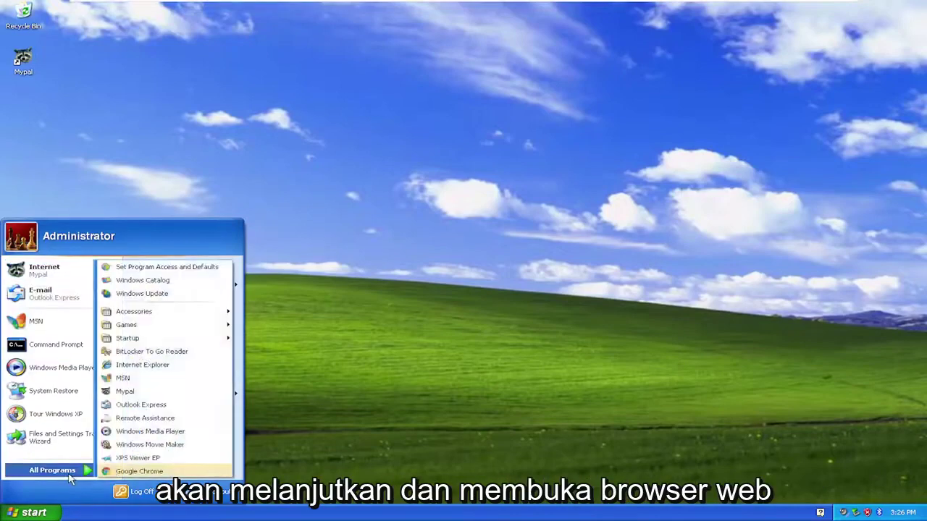
{"action": "left_click", "coordinate": [143, 364]}
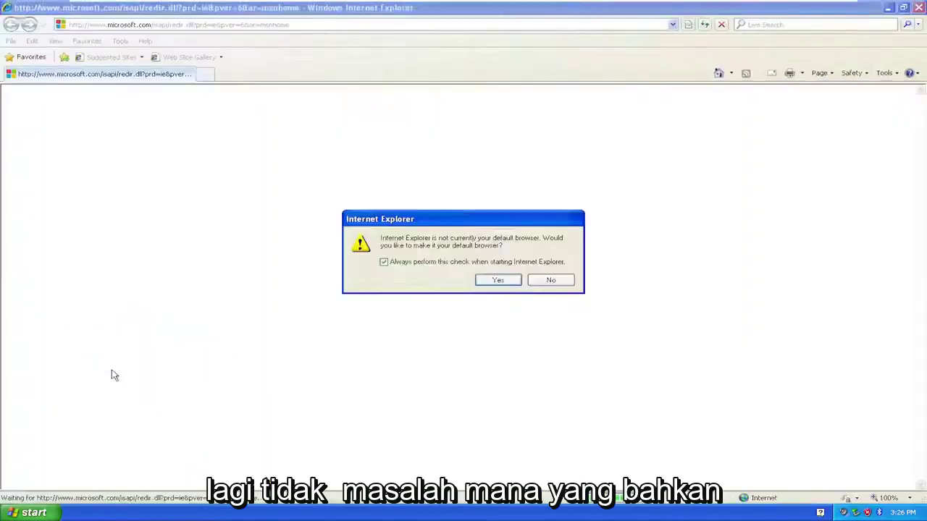
- Decline making Internet Explorer the default browser and load google.com
{"action": "left_click", "coordinate": [551, 281]}
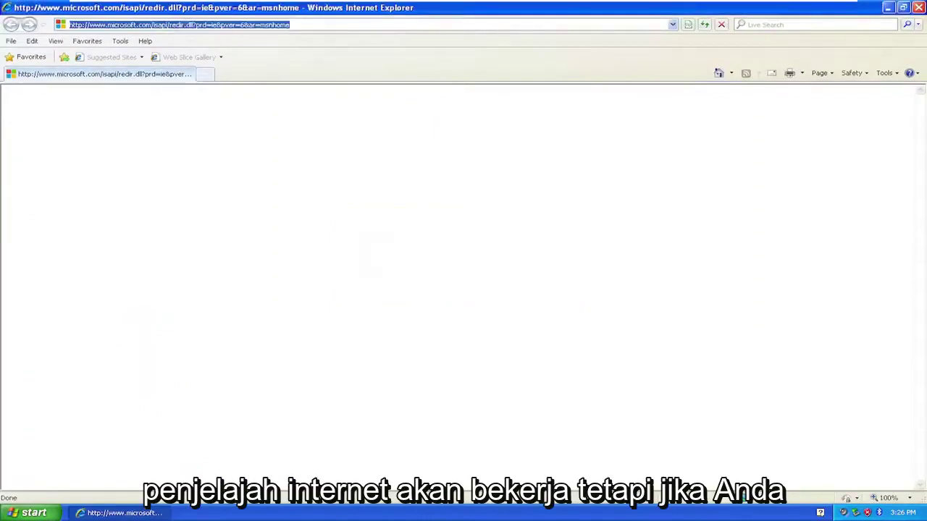
{"action": "type", "text": "google.com"}
{"action": "key", "text": "Return"}
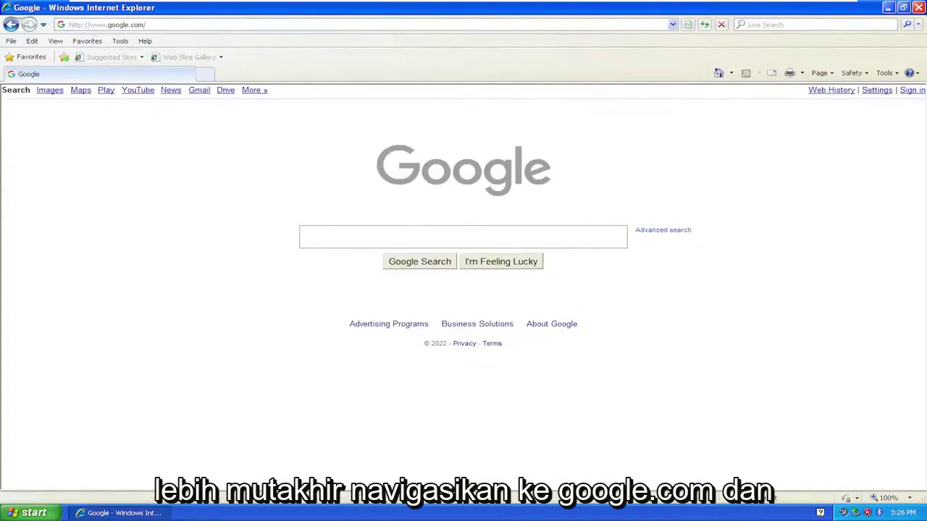
- Search Google for firefox and open Mozilla's Download Firefox result, bypassing the certificate warning
{"action": "type", "text": "firefox"}
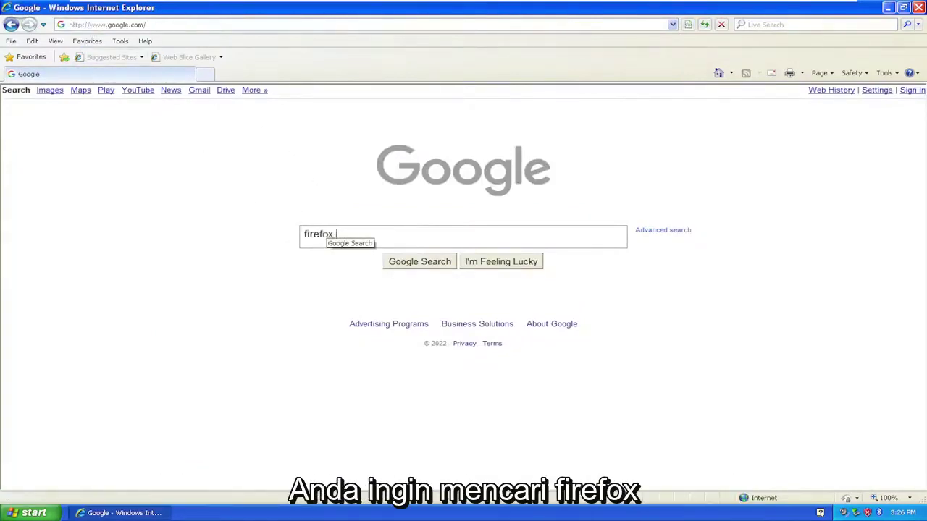
{"action": "key", "text": "Return"}
{"action": "left_click", "coordinate": [478, 285]}
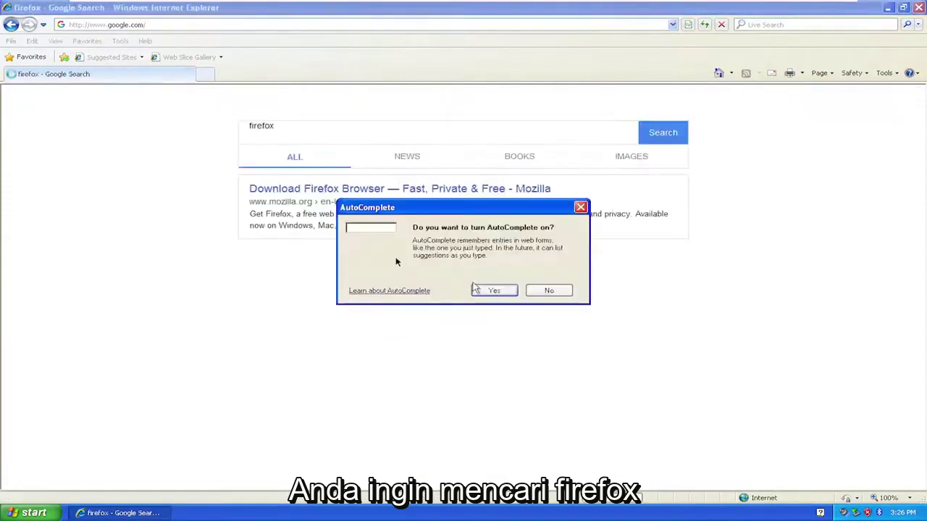
{"action": "left_click", "coordinate": [531, 295]}
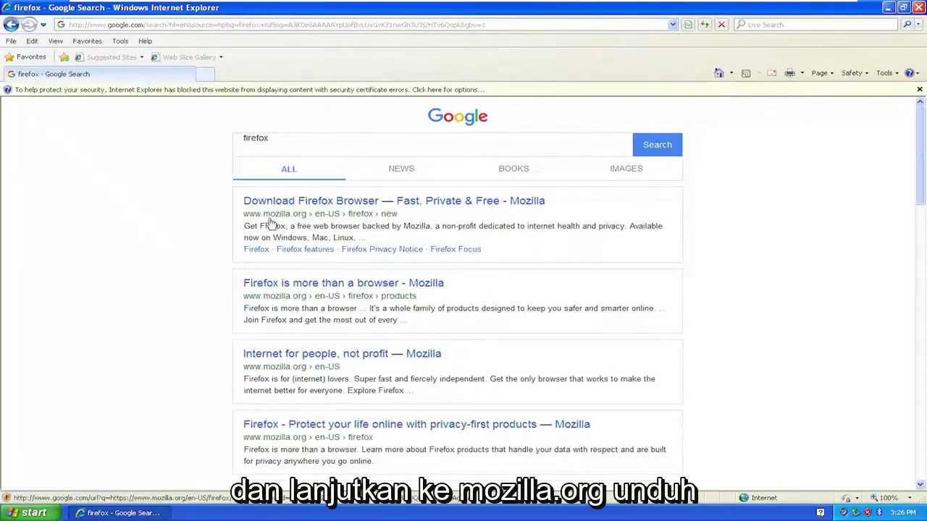
{"action": "left_click", "coordinate": [351, 201]}
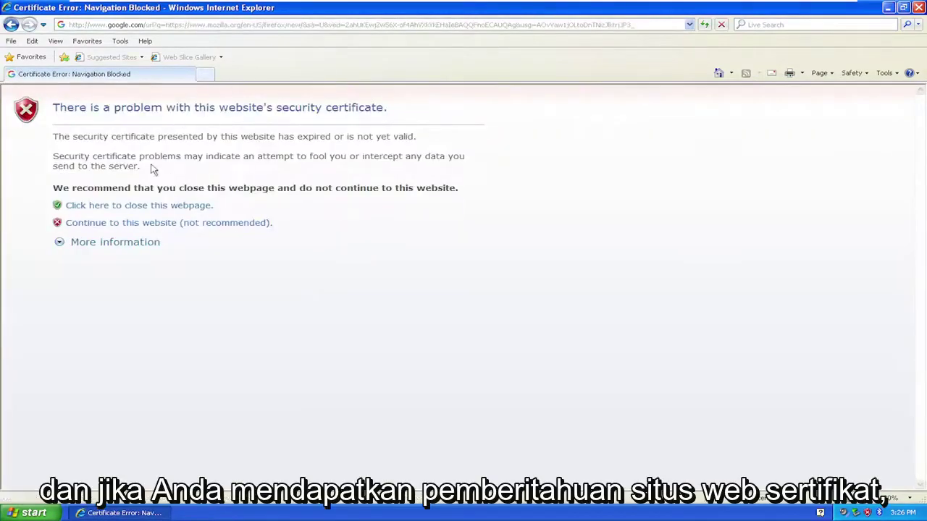
{"action": "left_click", "coordinate": [150, 224]}
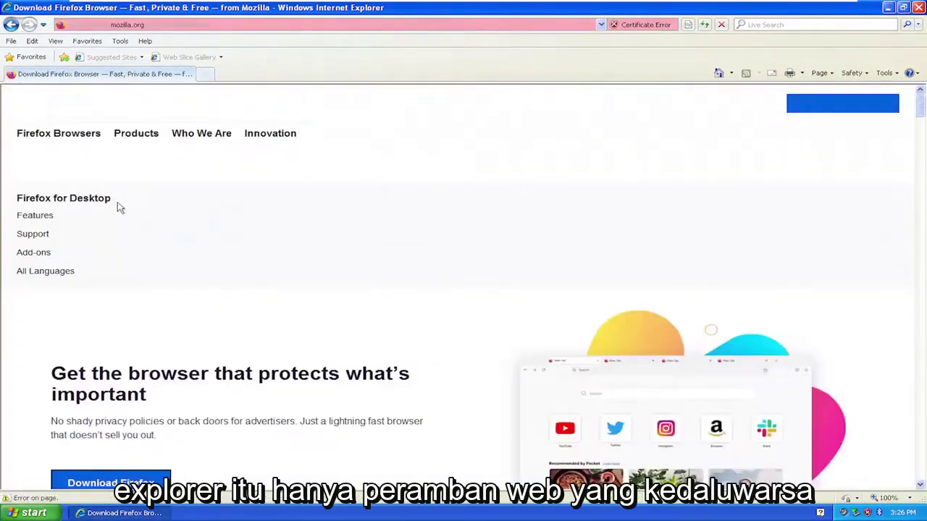
{"action": "scroll", "coordinate": [154, 205], "scroll_direction": "down", "scroll_amount": 2}
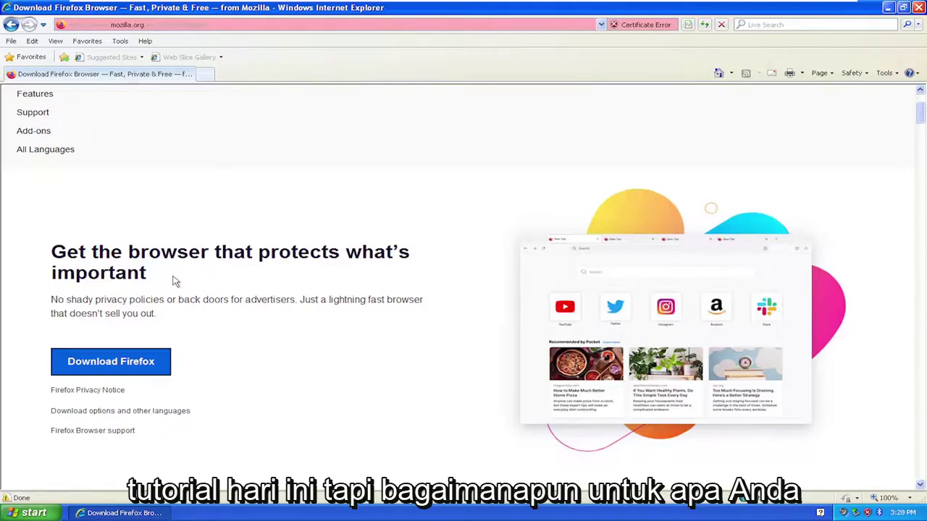
- Download and run the Firefox Setup 52.9.0esr installer past the security prompts, then close Internet Explorer
{"action": "scroll", "coordinate": [174, 281], "scroll_direction": "down", "scroll_amount": 2}
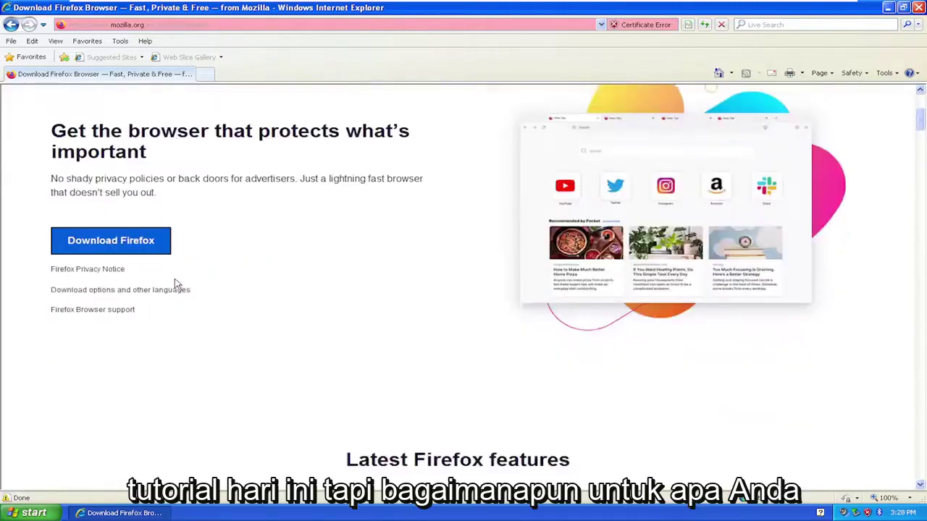
{"action": "left_click", "coordinate": [106, 247]}
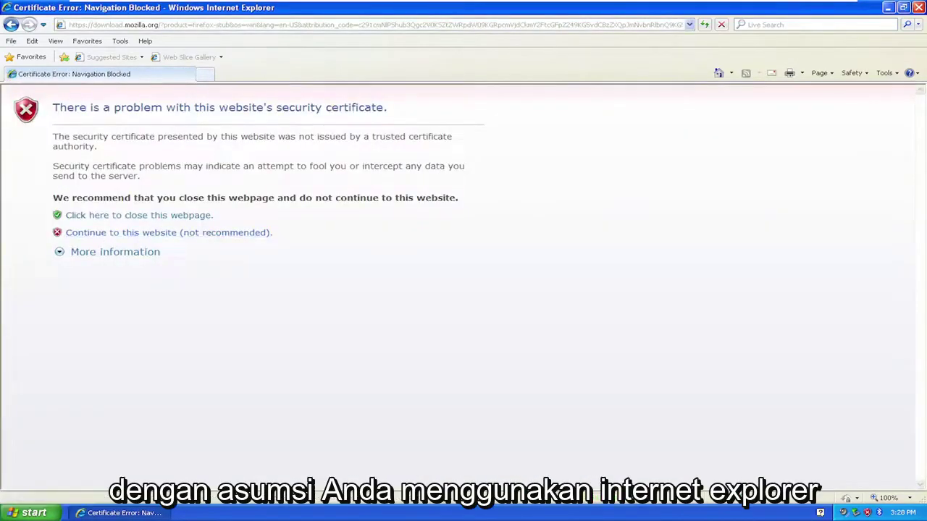
{"action": "left_click", "coordinate": [190, 233]}
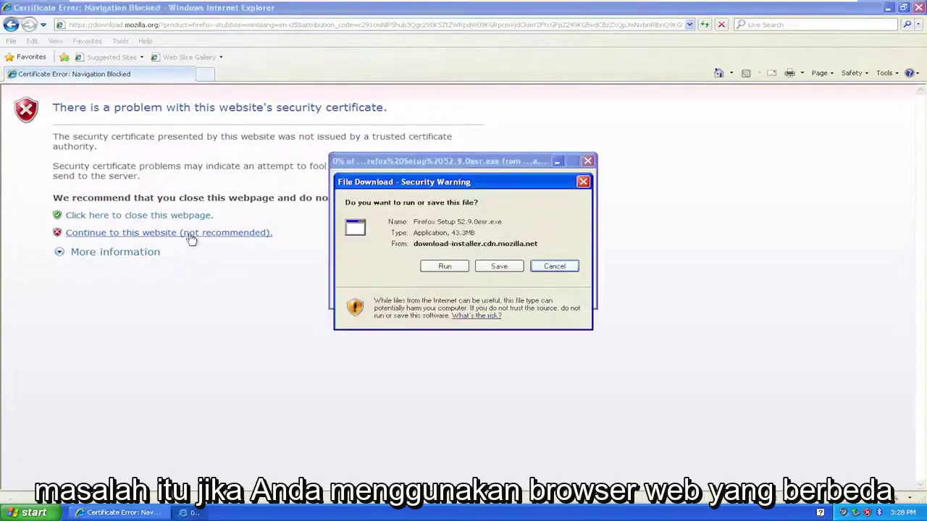
{"action": "left_click", "coordinate": [441, 266]}
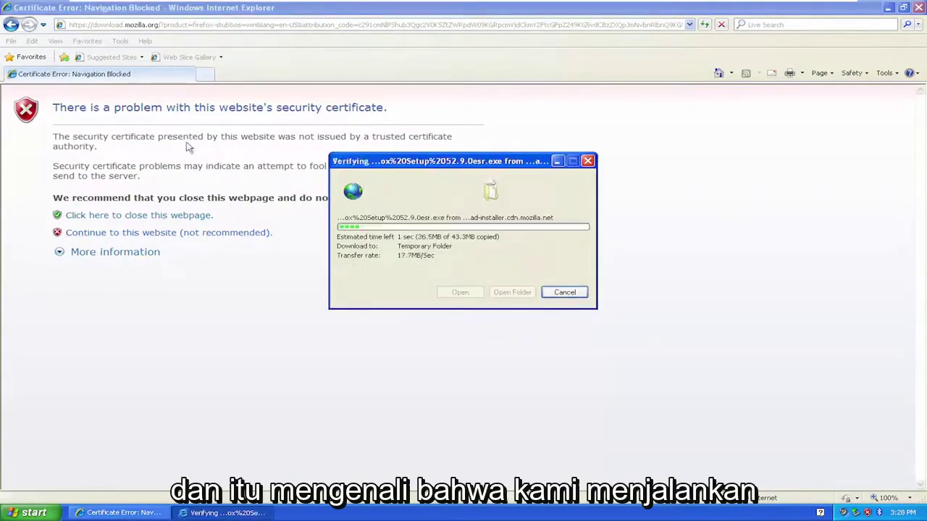
{"action": "left_click", "coordinate": [513, 248]}
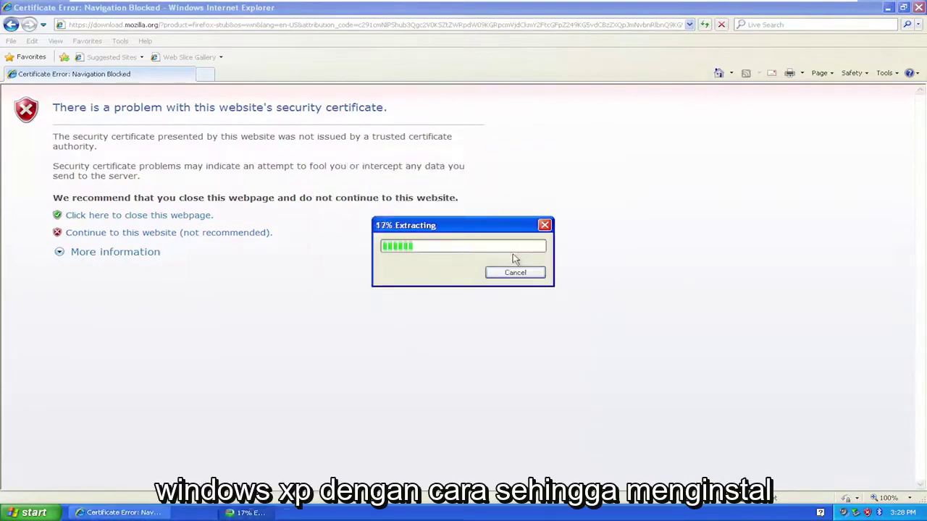
{"action": "left_click", "coordinate": [917, 6]}
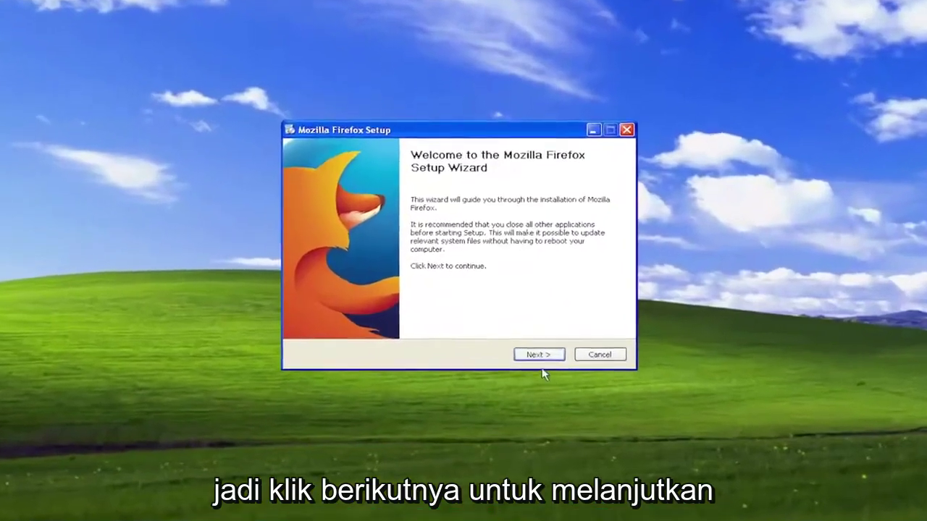
- Run the setup wizard through Next and Install, finish with Firefox launching, and choose Don't import anything
{"action": "left_click", "coordinate": [534, 349]}
{"action": "left_click", "coordinate": [537, 359]}
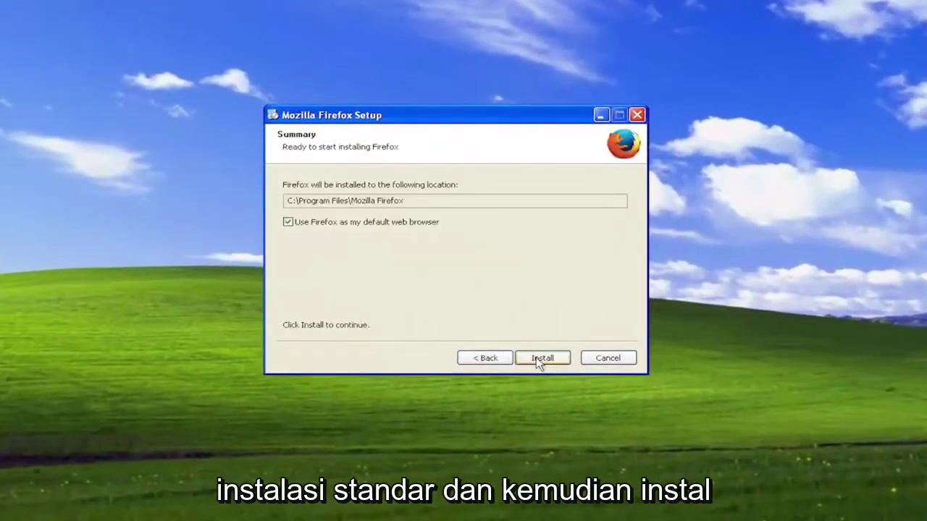
{"action": "left_click", "coordinate": [538, 358]}
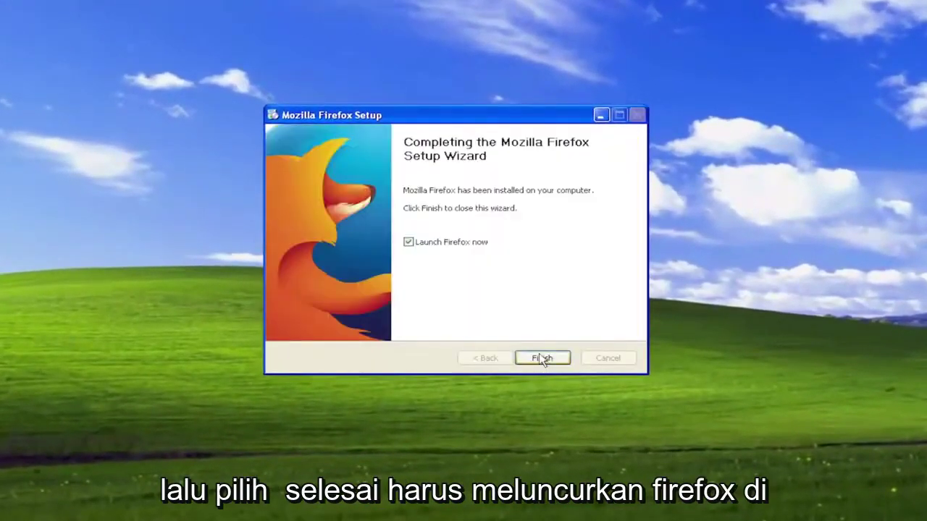
{"action": "left_click", "coordinate": [537, 357]}
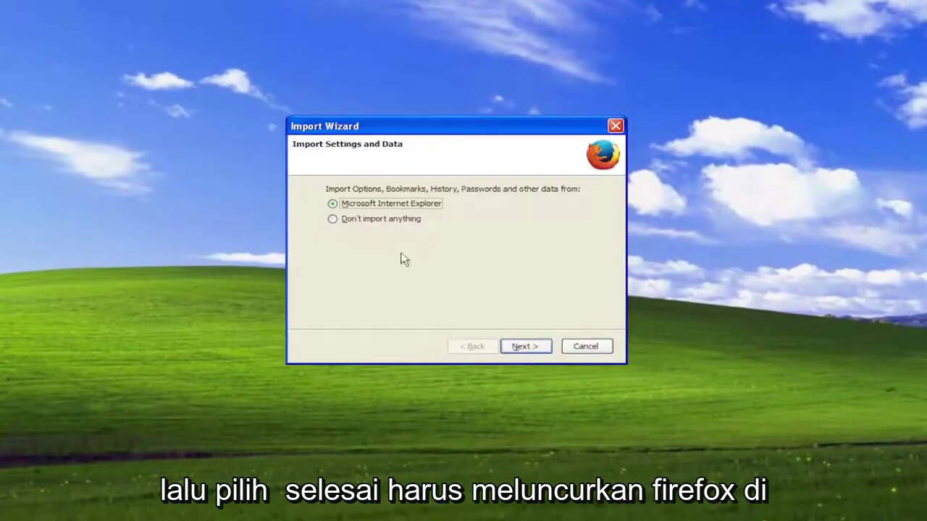
{"action": "left_click", "coordinate": [377, 224]}
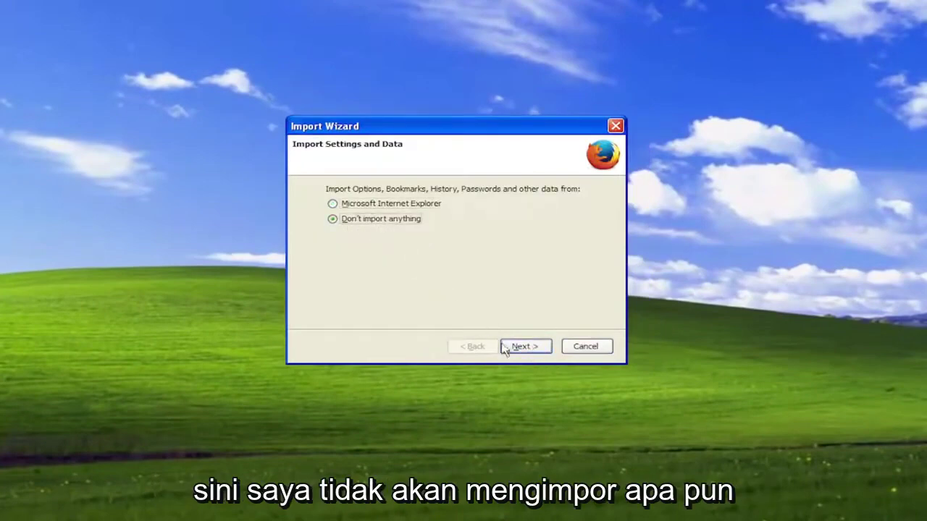
{"action": "left_click", "coordinate": [524, 346]}
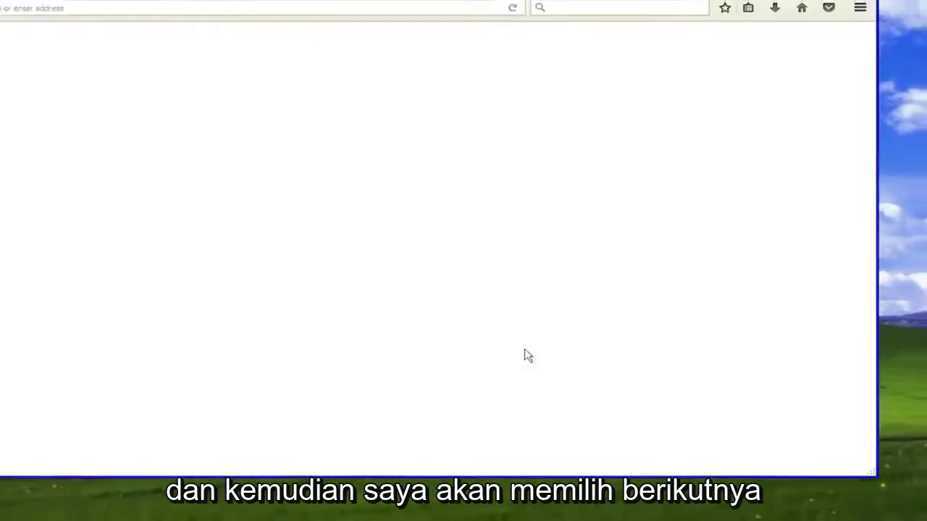
- Maximize Firefox, close the Welcome to Firefox tab, and go to youtube in the address bar
{"action": "left_click", "coordinate": [818, 3]}
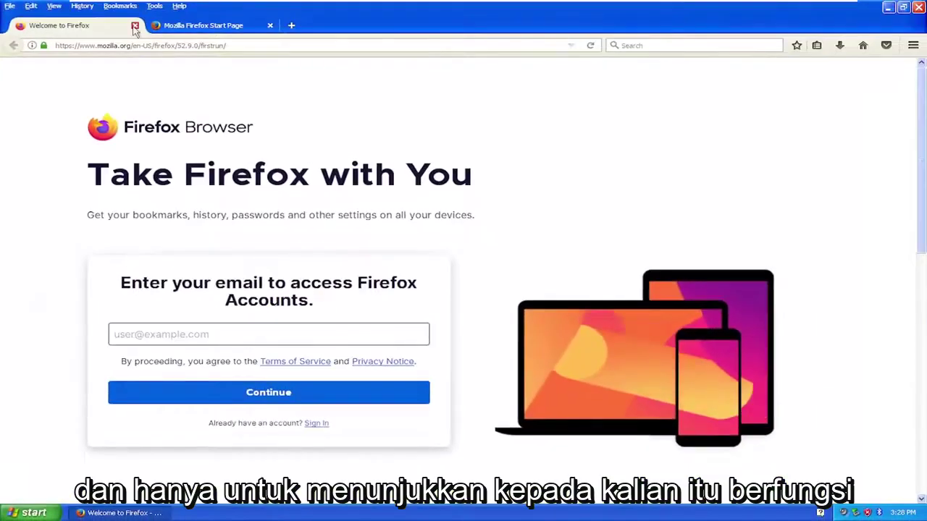
{"action": "left_click", "coordinate": [135, 26]}
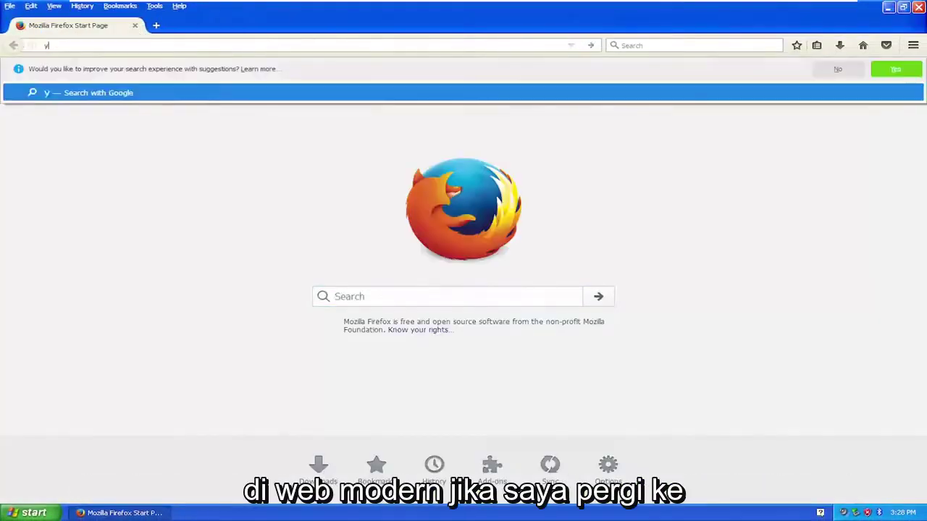
{"action": "type", "text": "youtube.com/"}
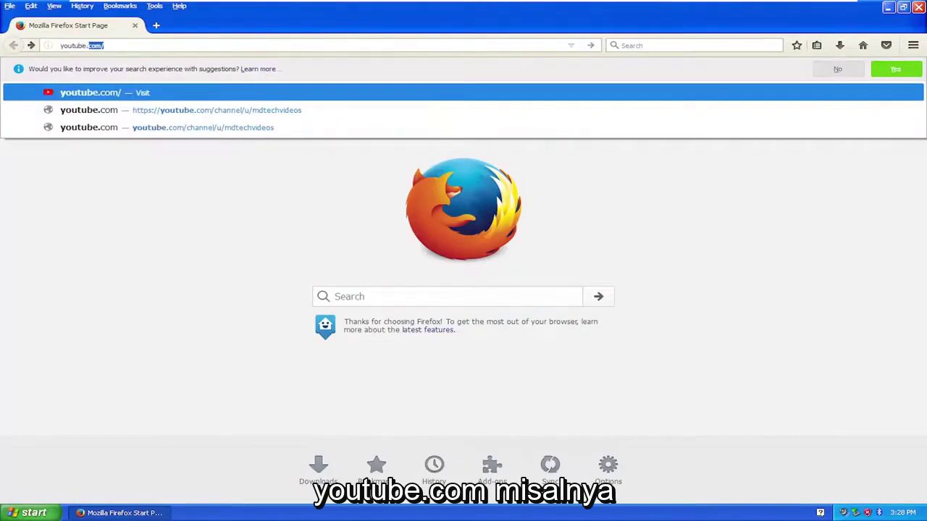
{"action": "key", "text": "Return"}
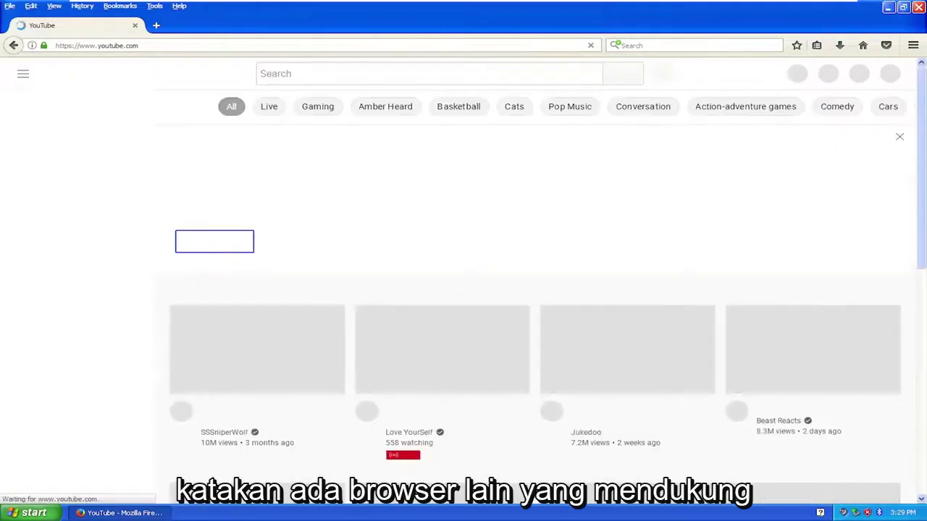
- Search YouTube for mdtechvideos, open the MDTechVideos channel, and browse its VIDEOS tab
{"action": "type", "text": "mdtechvid"}
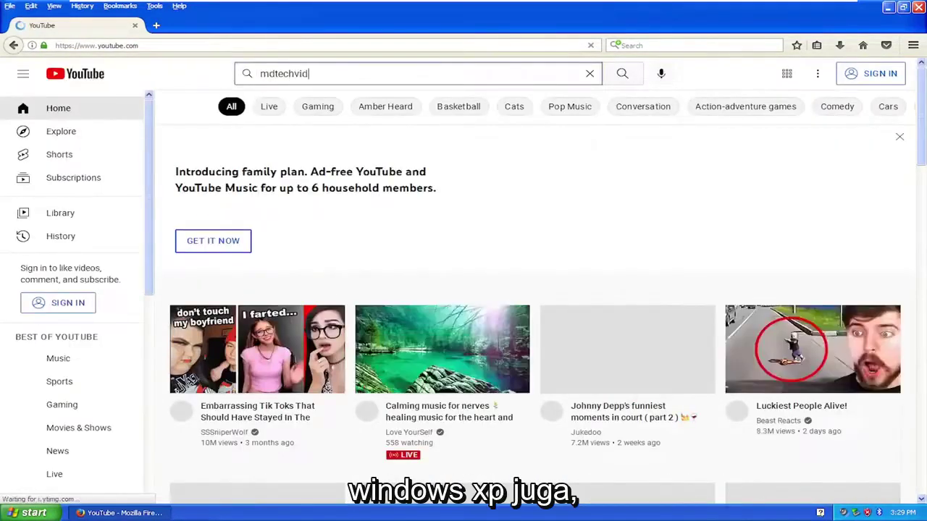
{"action": "type", "text": "eos"}
{"action": "key", "text": "Return"}
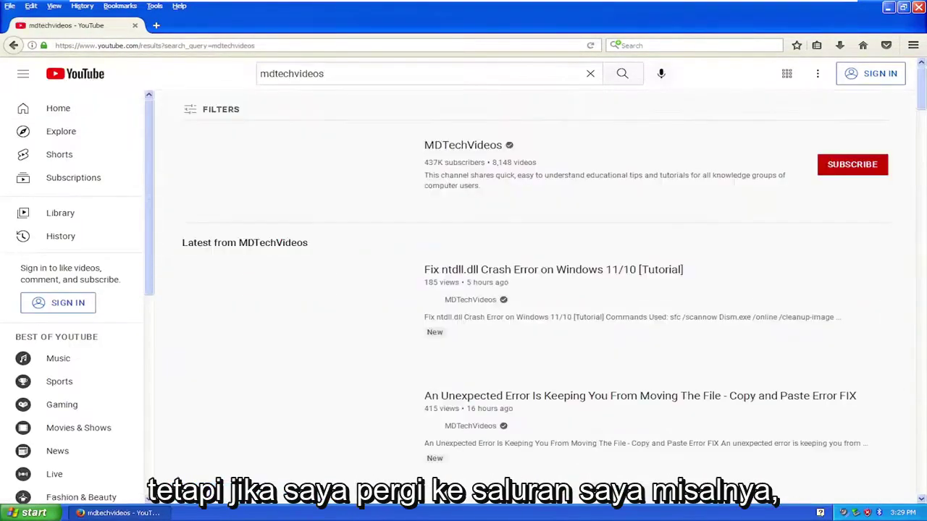
{"action": "left_click", "coordinate": [331, 156]}
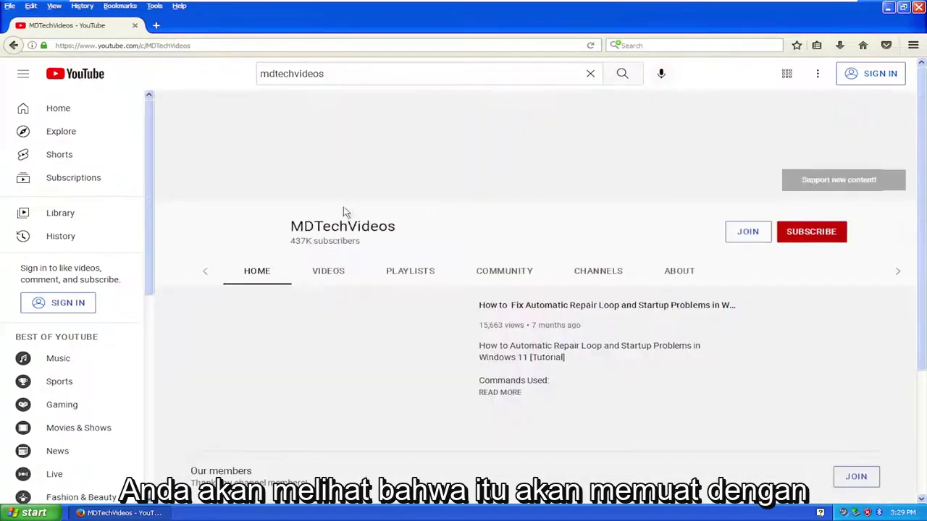
{"action": "left_click", "coordinate": [297, 273]}
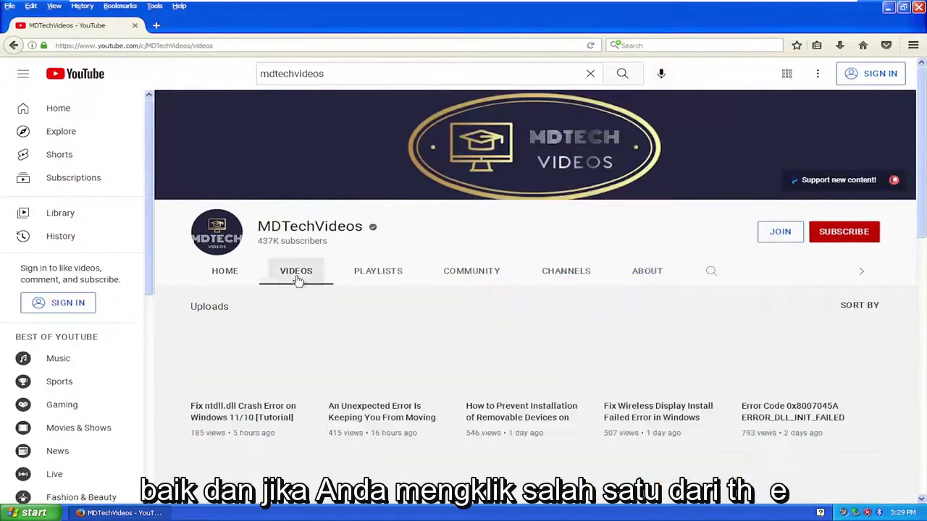
{"action": "scroll", "coordinate": [399, 305], "scroll_direction": "down", "scroll_amount": 2}
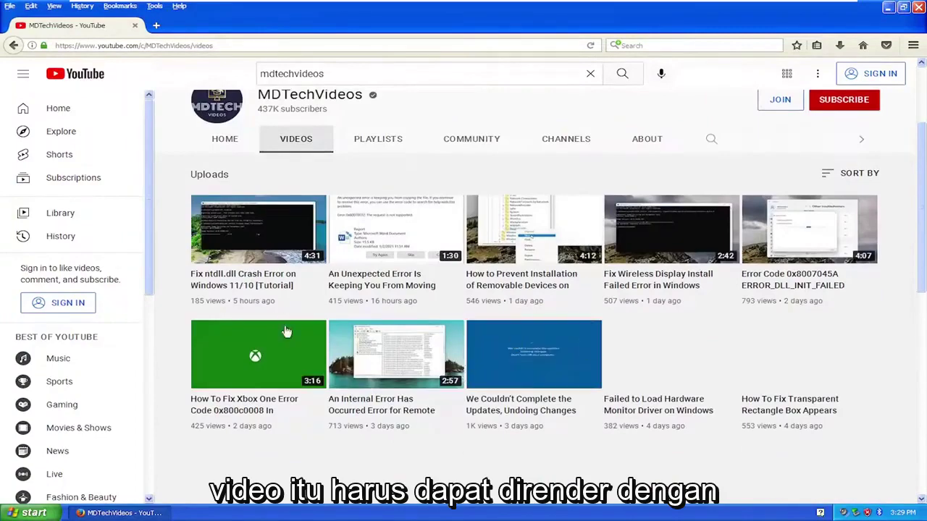
{"action": "scroll", "coordinate": [360, 331], "scroll_direction": "up", "scroll_amount": 2}
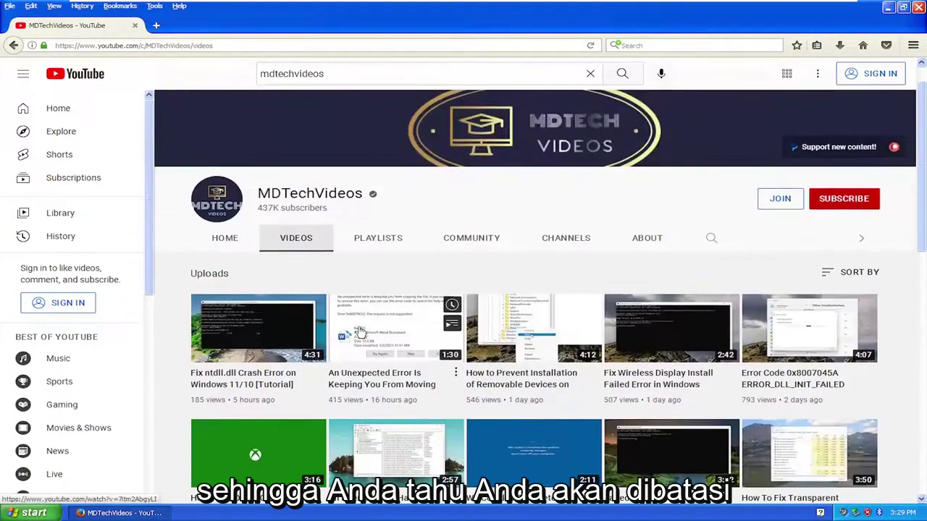
{"action": "scroll", "coordinate": [360, 331], "scroll_direction": "up", "scroll_amount": 1}
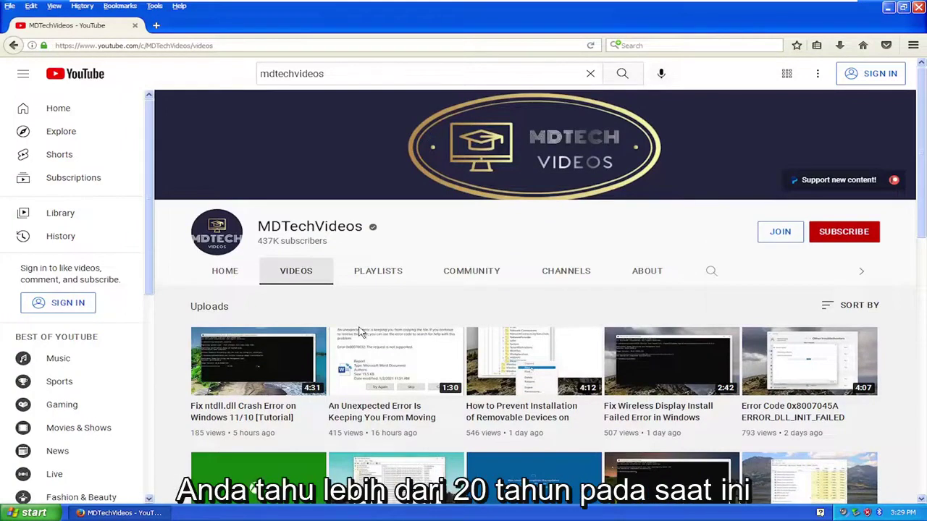
{"action": "scroll", "coordinate": [432, 226], "scroll_direction": "down", "scroll_amount": 2}
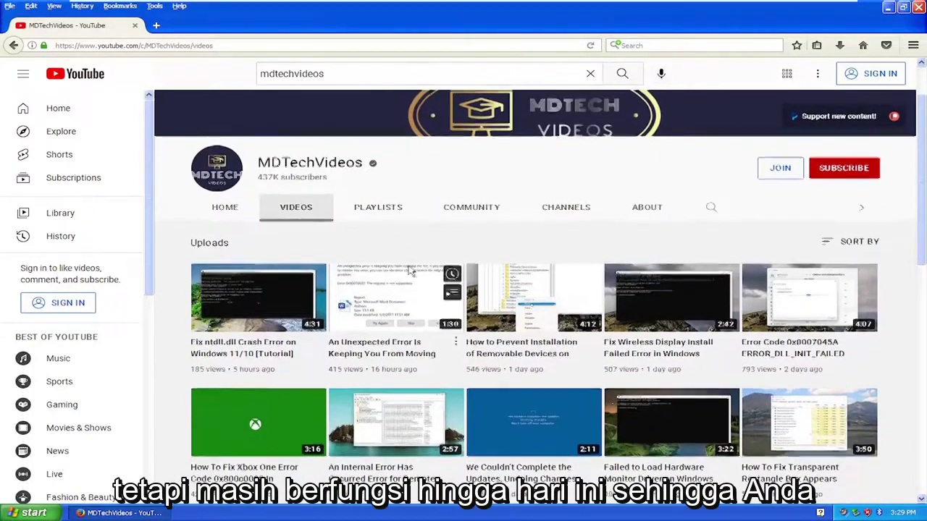
{"action": "scroll", "coordinate": [412, 239], "scroll_direction": "up", "scroll_amount": 2}
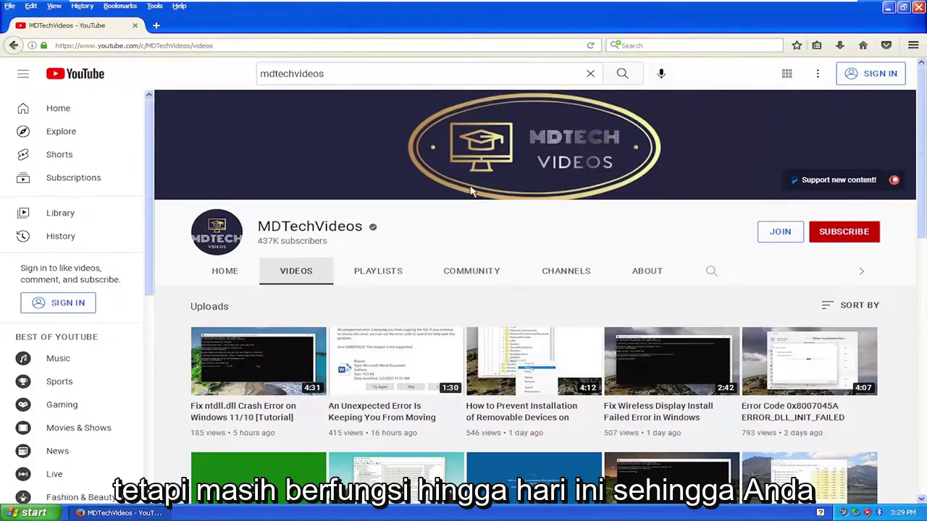